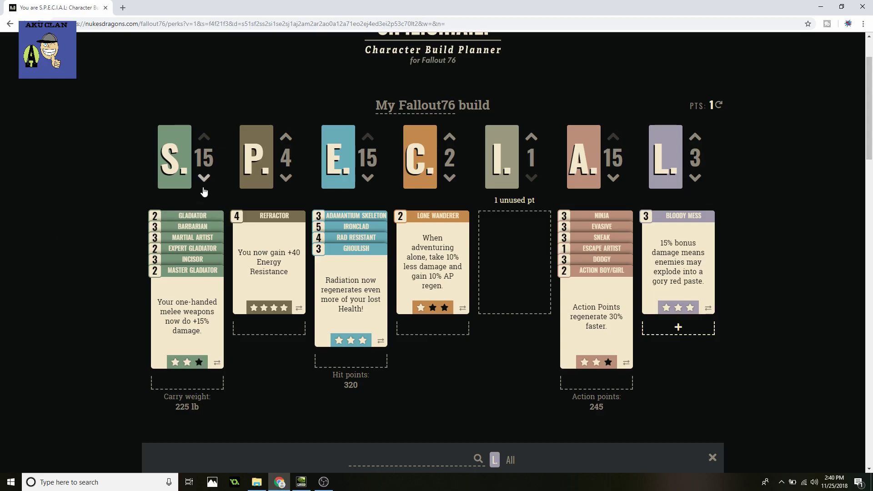
- Read through the Strength perk cards, including Gladiator, Barbarian, Martial Artist and Incisor
{"action": "left_click", "coordinate": [188, 217]}
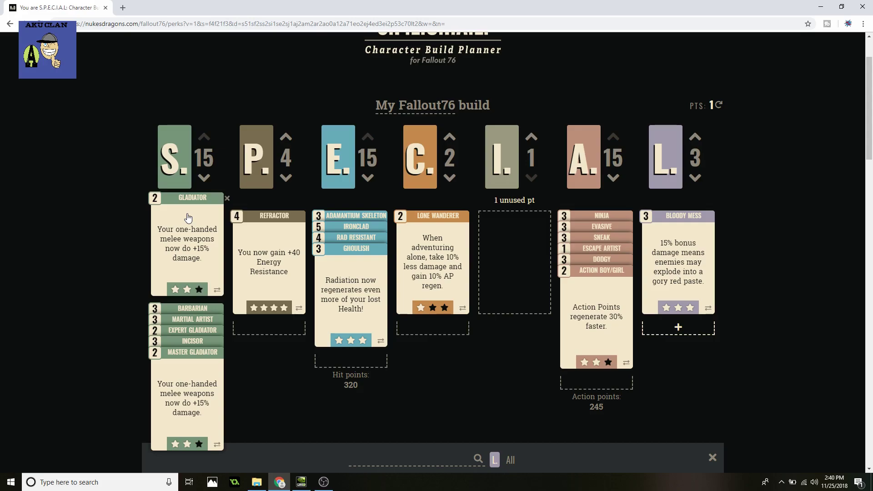
{"action": "left_click_drag", "start_coordinate": [188, 217], "coordinate": [185, 225]}
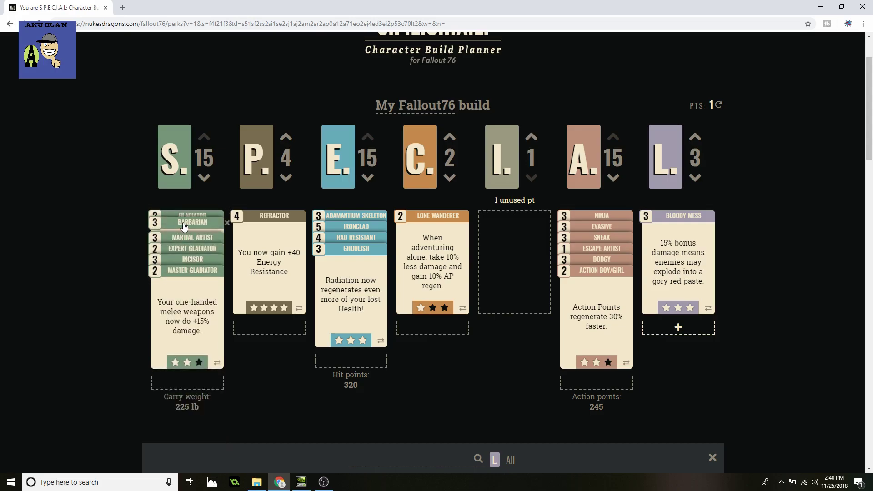
{"action": "left_click", "coordinate": [184, 226]}
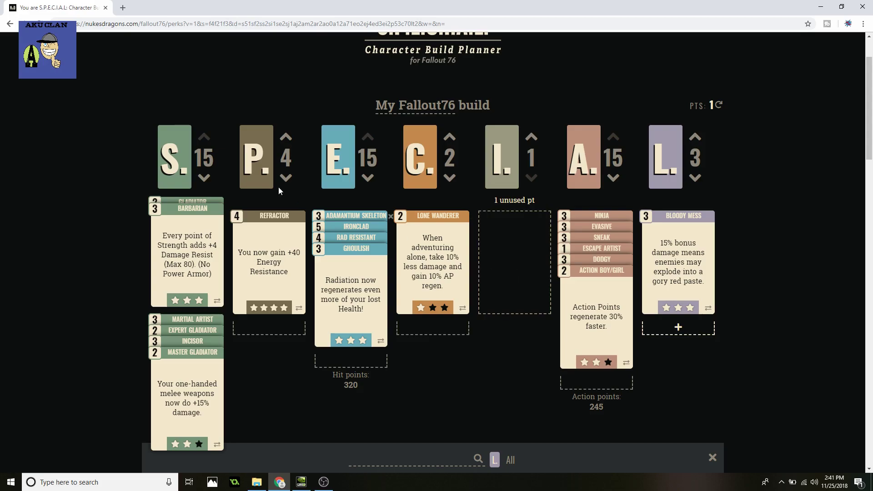
{"action": "mouse_move", "coordinate": [610, 253]}
{"action": "mouse_move", "coordinate": [417, 258]}
{"action": "mouse_move", "coordinate": [197, 239]}
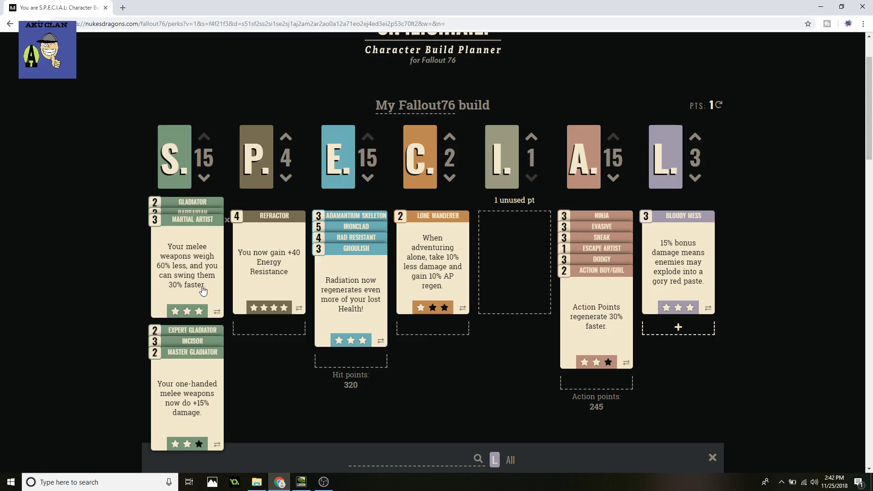
{"action": "left_click", "coordinate": [194, 234]}
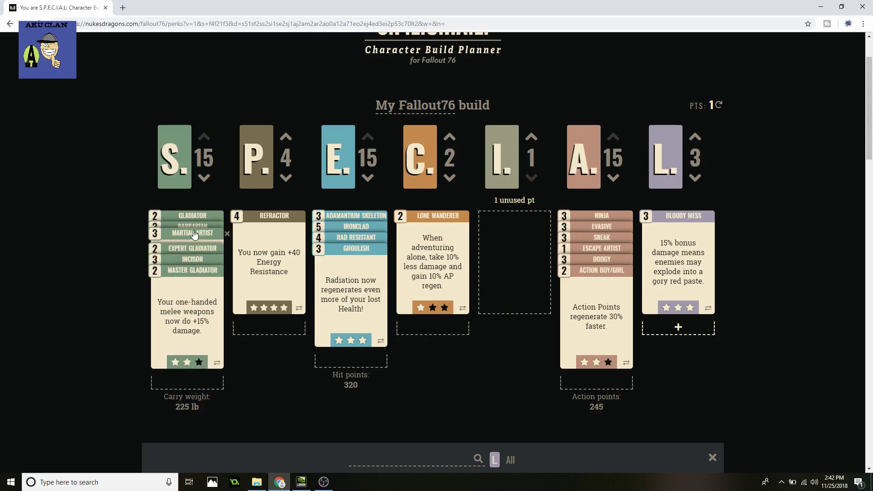
{"action": "left_click", "coordinate": [197, 259]}
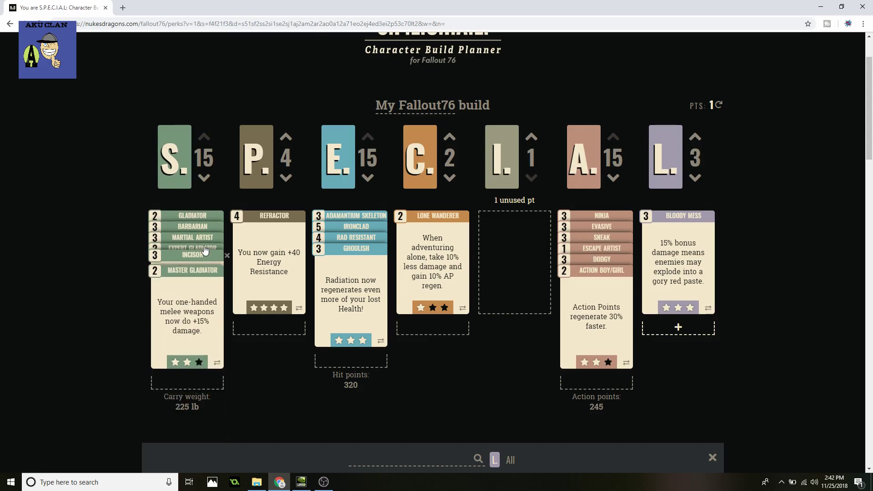
- Read the Refractor card and the Endurance cards Adamantium Skeleton, Ironclad and Rad Resistant
{"action": "mouse_move", "coordinate": [273, 246]}
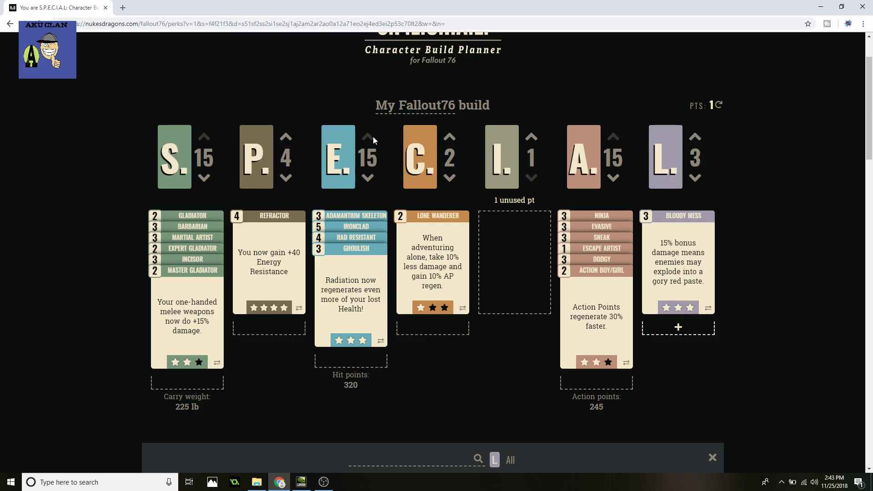
{"action": "mouse_move", "coordinate": [360, 216]}
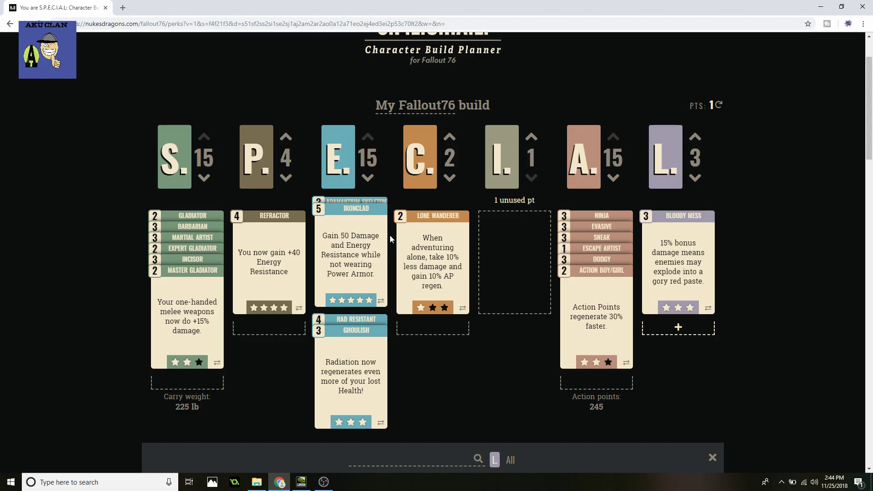
{"action": "left_click", "coordinate": [352, 217]}
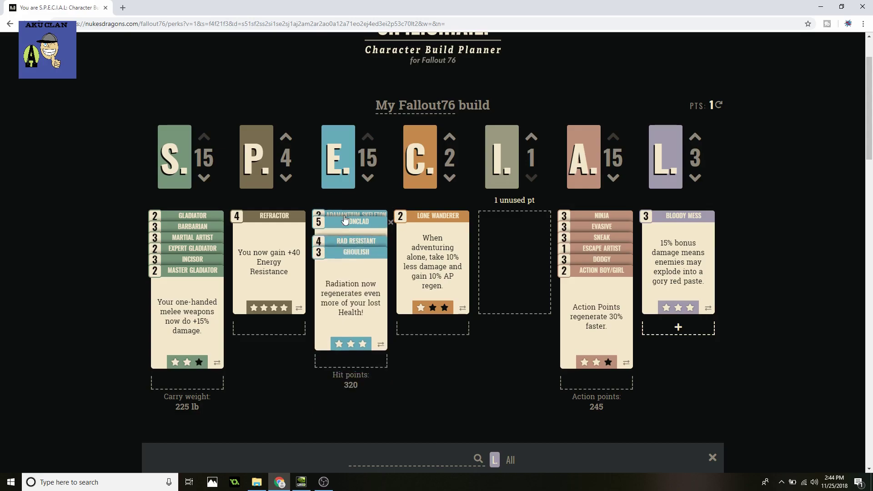
{"action": "left_click", "coordinate": [356, 224]}
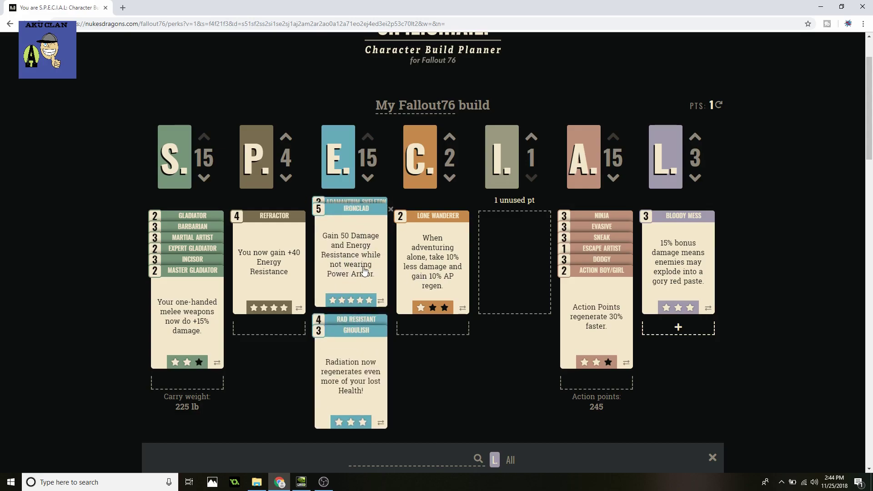
{"action": "left_click", "coordinate": [349, 236]}
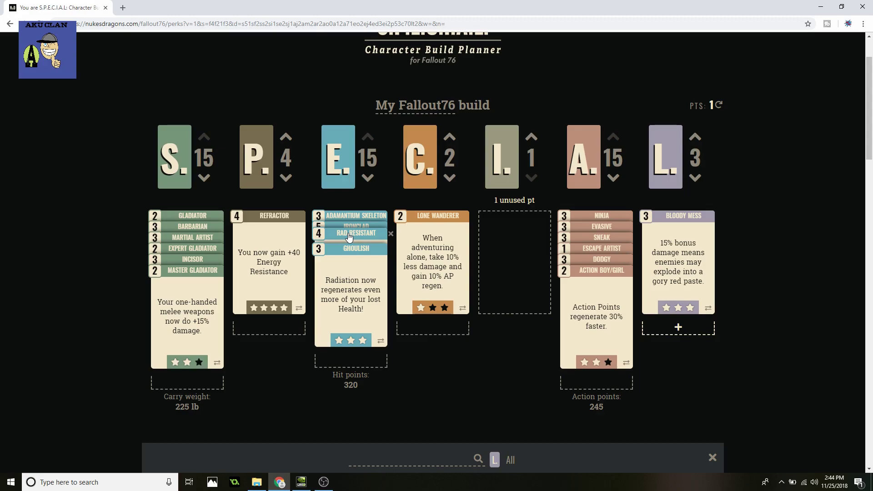
{"action": "left_click", "coordinate": [349, 236]}
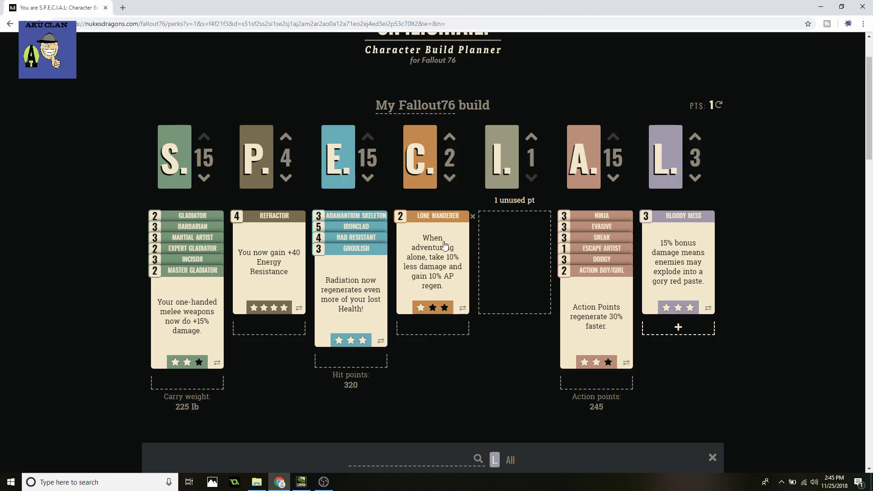
- Raise Charisma to 3 and upgrade the Lone Wanderer card to its two-star rank
{"action": "left_click", "coordinate": [429, 321]}
{"action": "scroll", "coordinate": [487, 308], "scroll_direction": "down", "scroll_amount": 7}
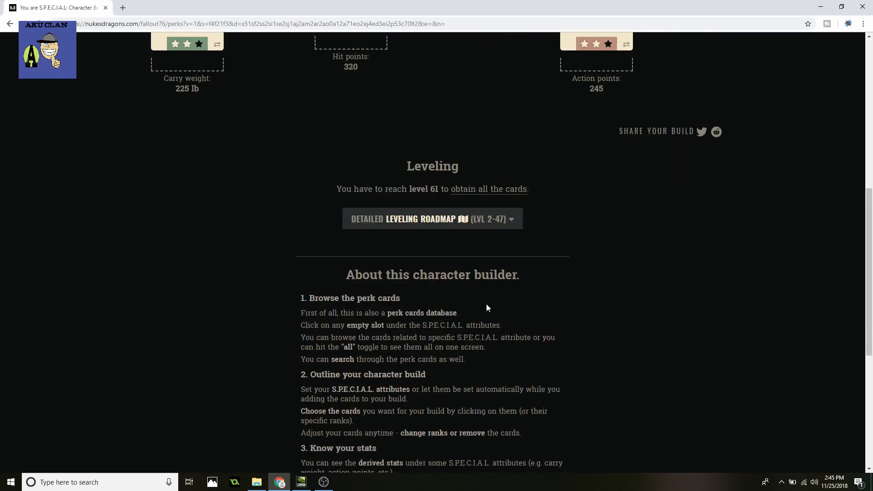
{"action": "scroll", "coordinate": [487, 308], "scroll_direction": "up", "scroll_amount": 7}
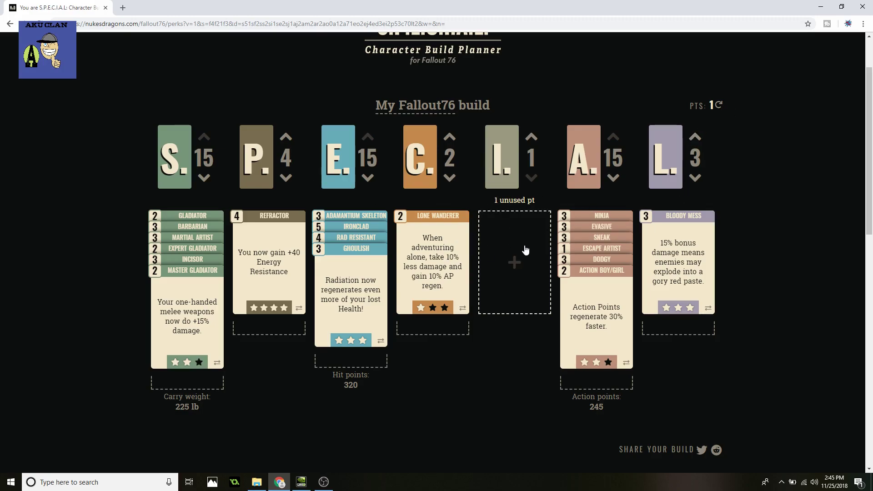
{"action": "left_click", "coordinate": [432, 307]}
{"action": "left_click", "coordinate": [448, 137]}
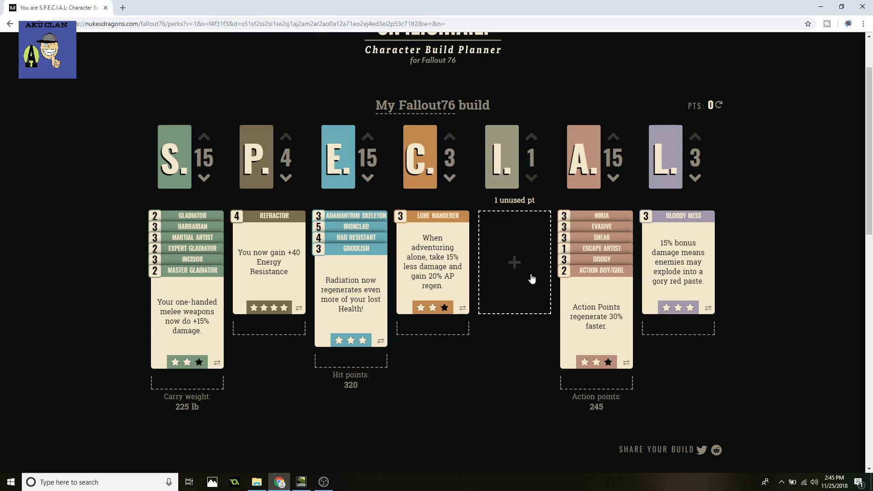
{"action": "scroll", "coordinate": [498, 263], "scroll_direction": "up", "scroll_amount": 1}
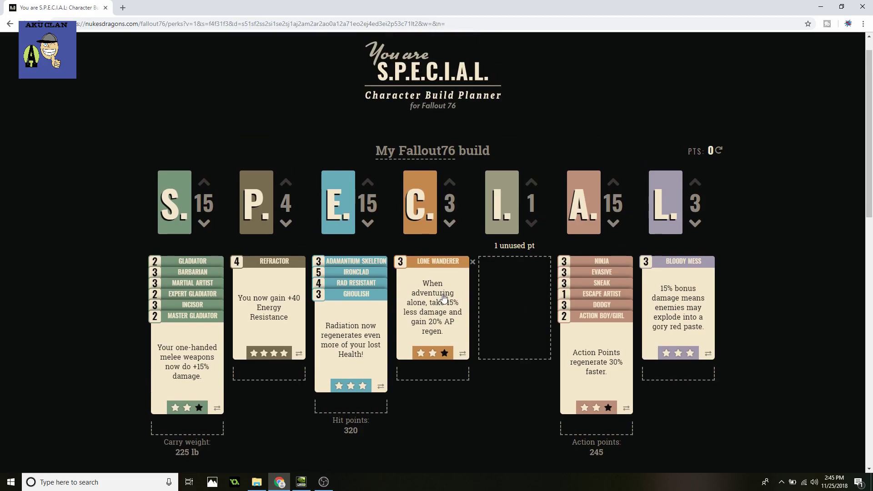
- Set the Lone Wanderer card back to its one-star rank
{"action": "left_click", "coordinate": [421, 354]}
{"action": "scroll", "coordinate": [415, 194], "scroll_direction": "down", "scroll_amount": 5}
{"action": "scroll", "coordinate": [455, 133], "scroll_direction": "up", "scroll_amount": 1}
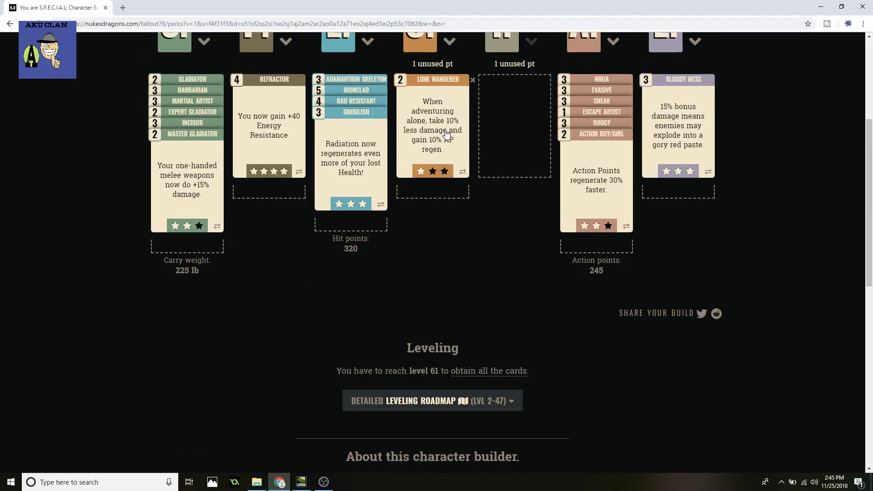
{"action": "scroll", "coordinate": [527, 245], "scroll_direction": "up", "scroll_amount": 4}
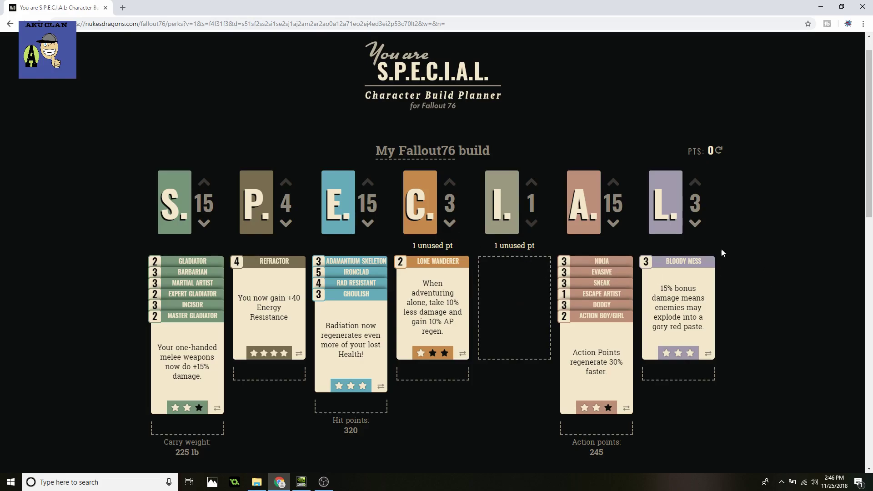
- Read the Agility card Ninja and compare its effect with the Strength card Gladiator
{"action": "scroll", "coordinate": [617, 231], "scroll_direction": "down", "scroll_amount": 2}
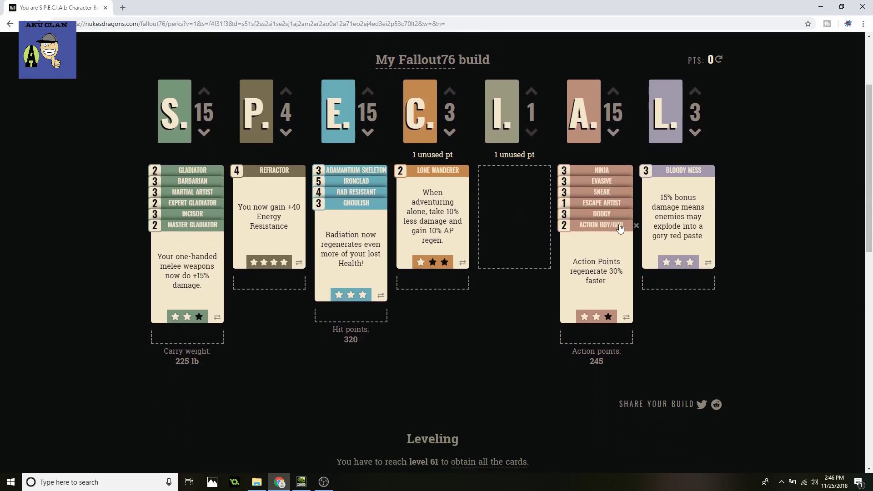
{"action": "left_click", "coordinate": [588, 168]}
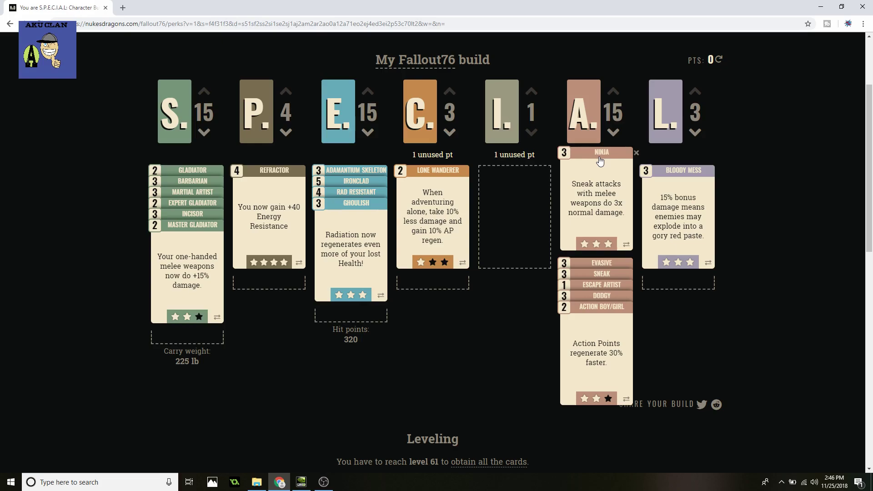
{"action": "left_click", "coordinate": [192, 169]}
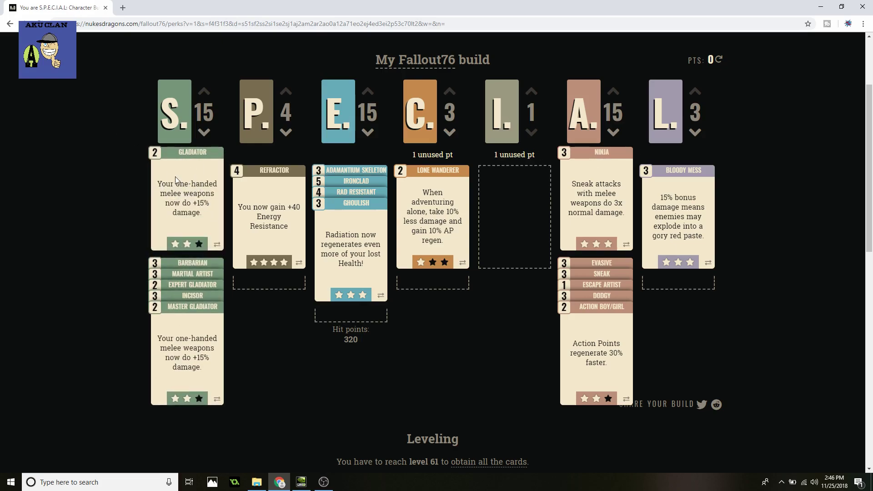
{"action": "scroll", "coordinate": [227, 195], "scroll_direction": "down", "scroll_amount": 10}
{"action": "scroll", "coordinate": [272, 214], "scroll_direction": "up", "scroll_amount": 8}
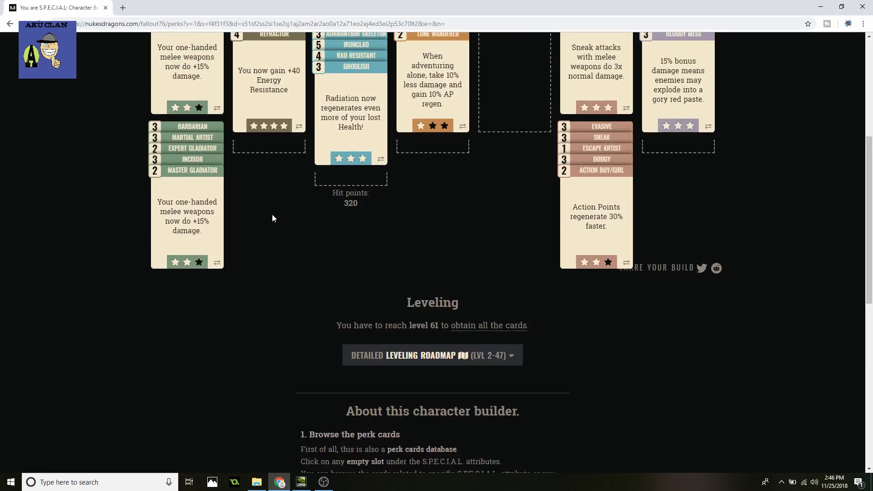
{"action": "scroll", "coordinate": [272, 218], "scroll_direction": "up", "scroll_amount": 3}
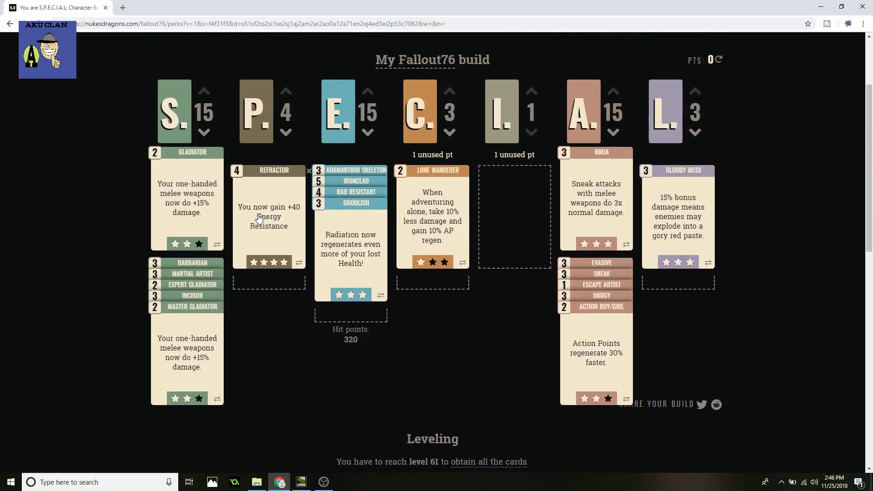
{"action": "left_click", "coordinate": [176, 159]}
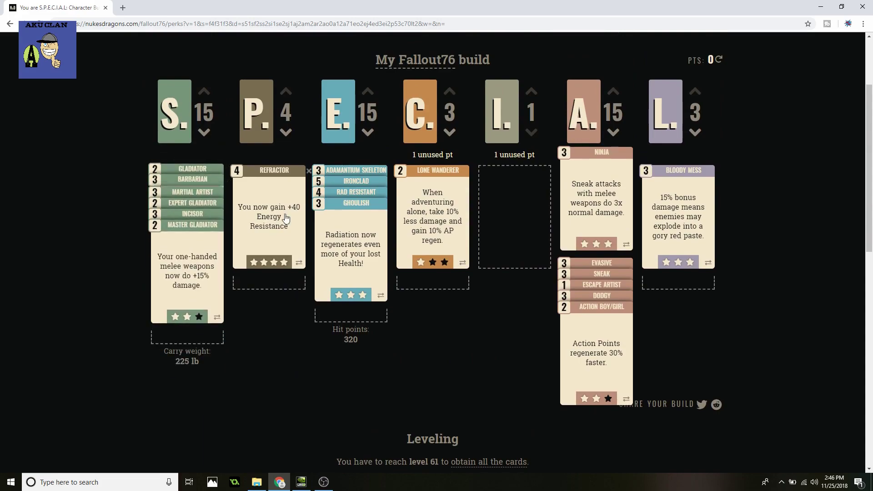
{"action": "left_click", "coordinate": [181, 172]}
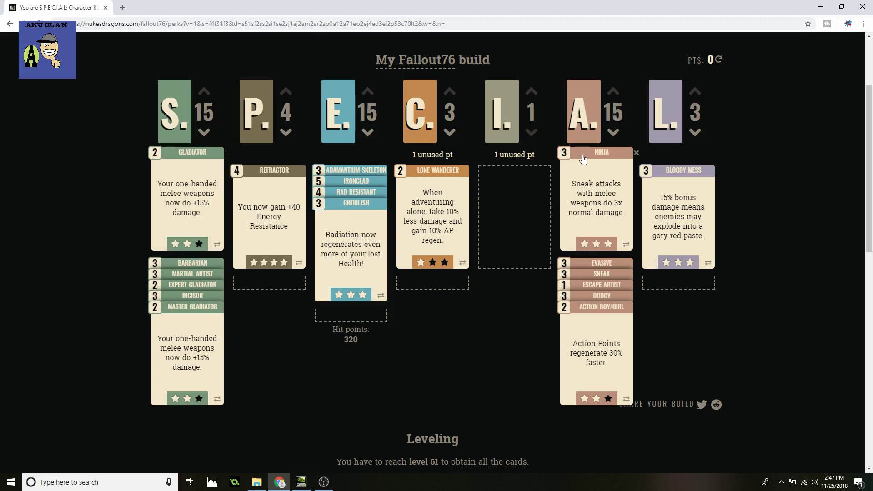
{"action": "left_click", "coordinate": [181, 168]}
- Read the Agility cards Evasive, Sneak, Escape Artist and Dodgy one after another
{"action": "scroll", "coordinate": [619, 200], "scroll_direction": "down", "scroll_amount": 1}
{"action": "scroll", "coordinate": [618, 200], "scroll_direction": "down", "scroll_amount": 2}
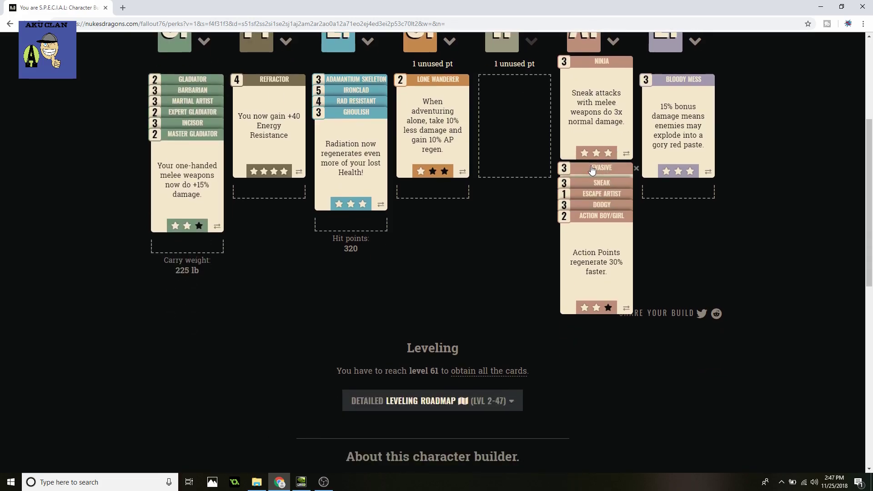
{"action": "left_click", "coordinate": [601, 129]}
{"action": "scroll", "coordinate": [599, 163], "scroll_direction": "up", "scroll_amount": 3}
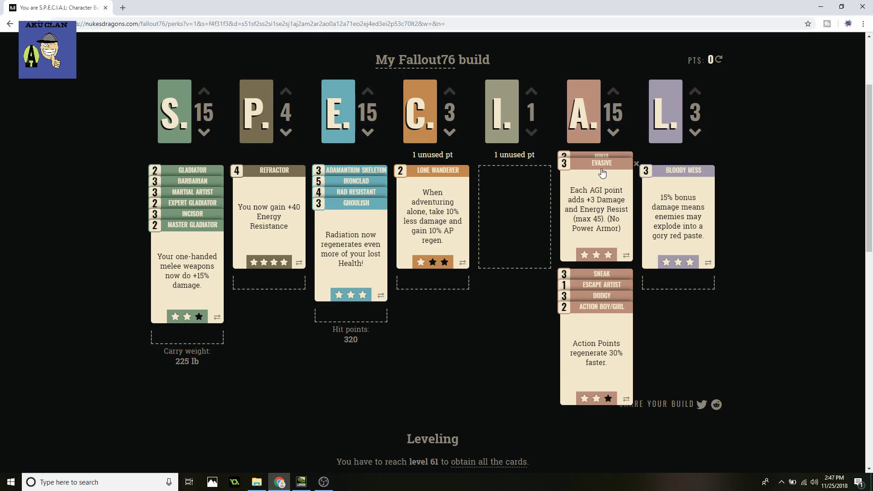
{"action": "left_click_drag", "start_coordinate": [602, 274], "coordinate": [617, 237]}
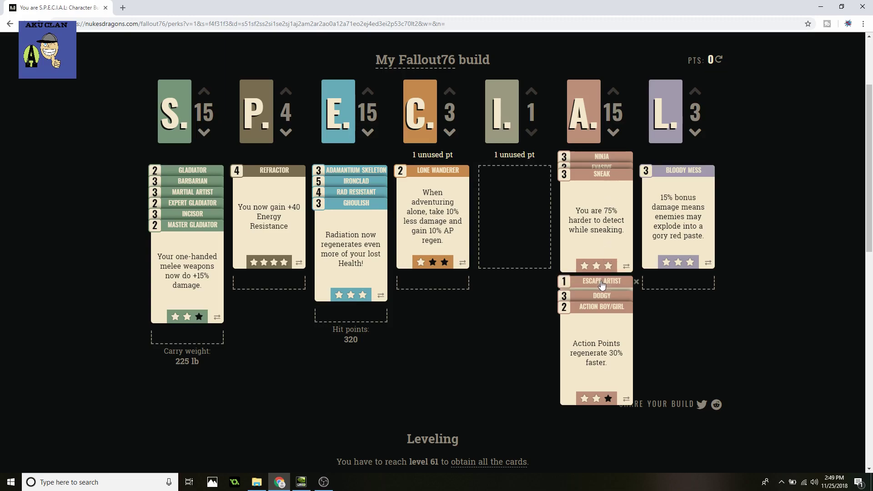
{"action": "left_click_drag", "start_coordinate": [601, 285], "coordinate": [608, 216]}
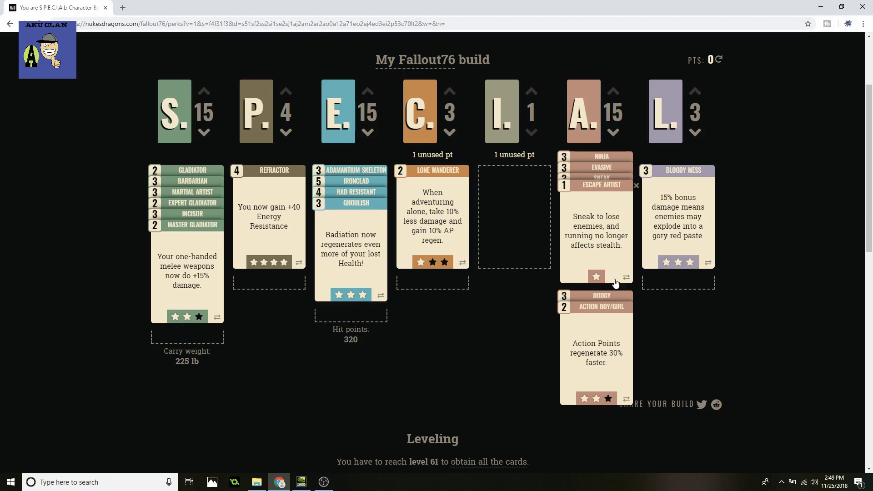
{"action": "left_click_drag", "start_coordinate": [605, 296], "coordinate": [587, 244]}
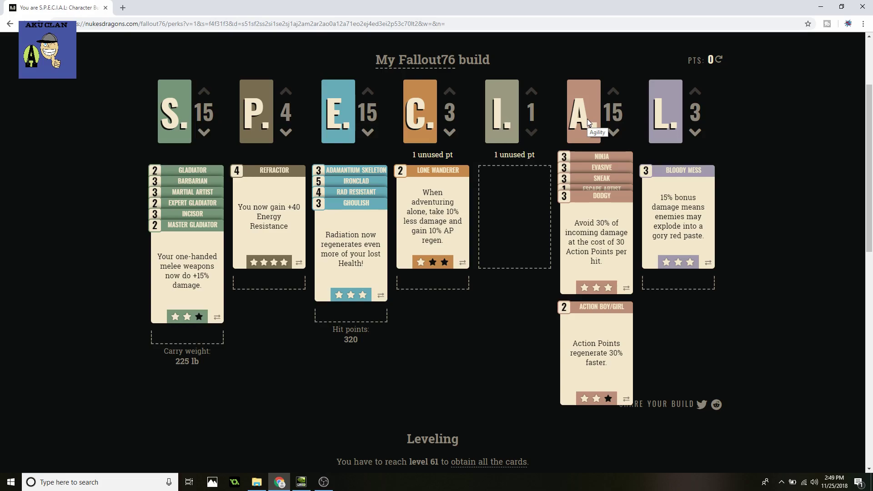
- Collapse the expanded Agility cards and try to raise Action Boy/Girl to its three-star rank
{"action": "left_click", "coordinate": [593, 322]}
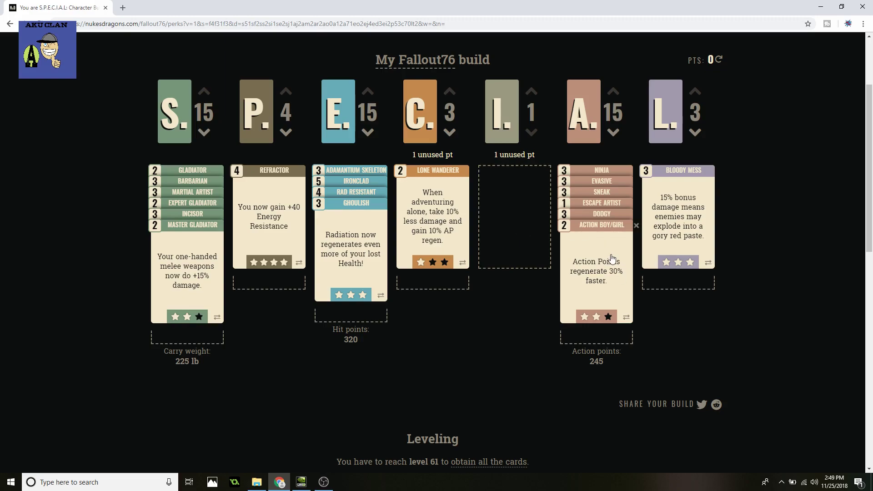
{"action": "left_click_drag", "start_coordinate": [590, 192], "coordinate": [602, 203]}
{"action": "left_click", "coordinate": [608, 317]}
{"action": "left_click", "coordinate": [609, 318]}
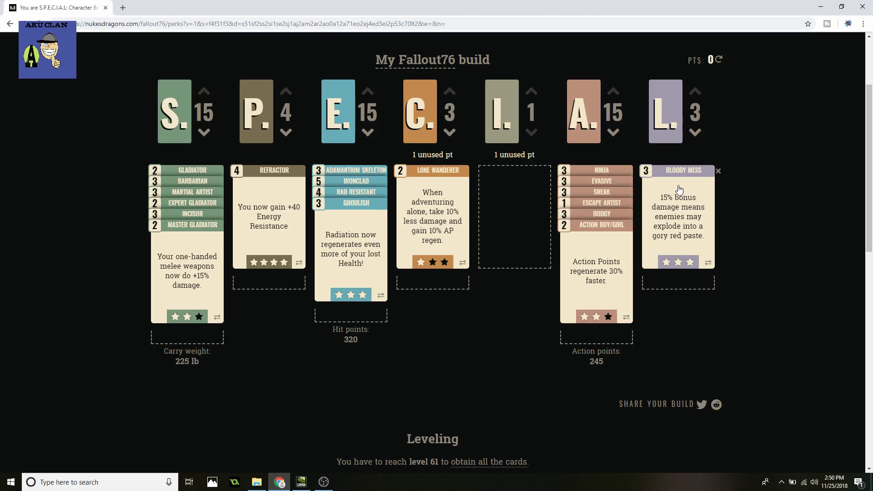